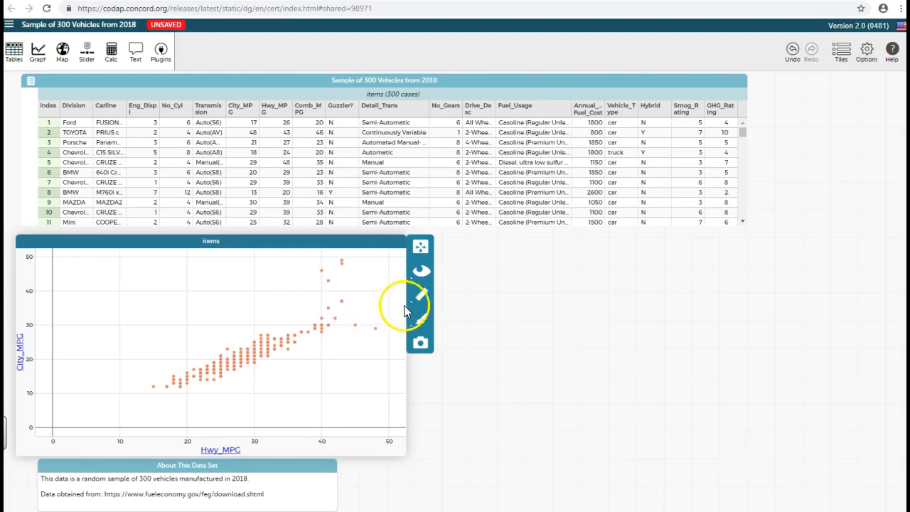
Show the least squares line on the City_MPG versus Hwy_MPG scatter plot
left_click(421, 298)
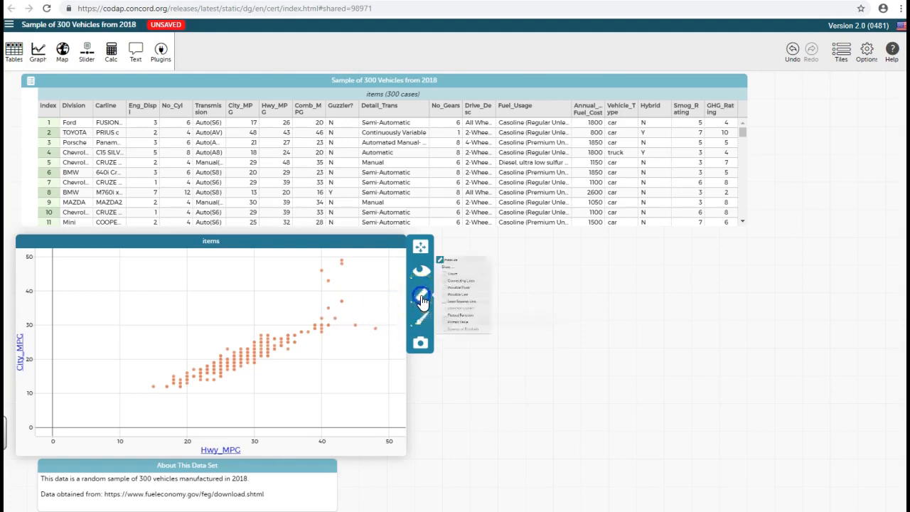
left_click(470, 310)
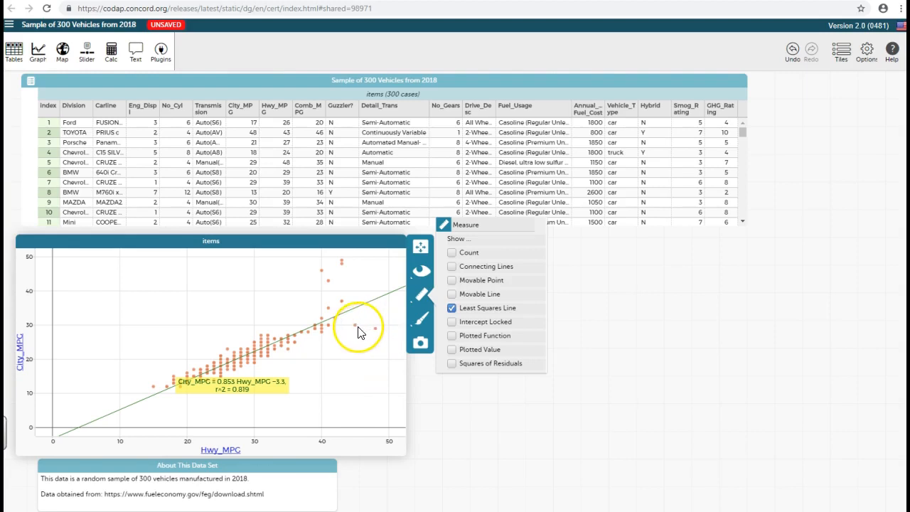
mouse_move(357, 332)
Add a Predicted_City attribute to the vehicles table with the formula 0.853*Hwy_MPG-3.3
left_click(686, 86)
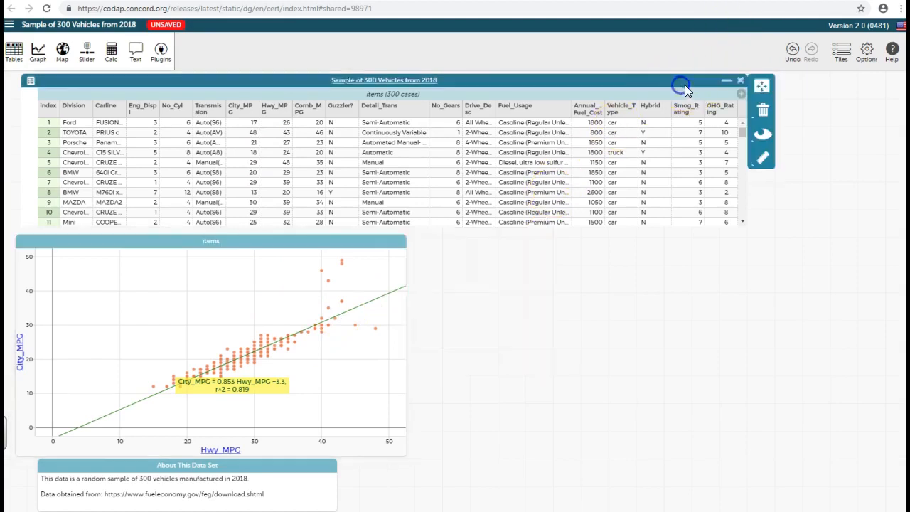
left_click(741, 95)
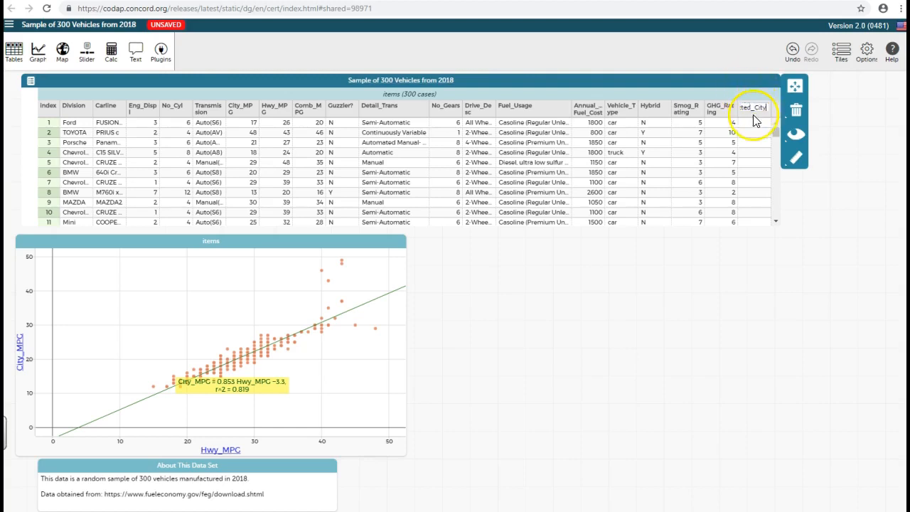
left_click(752, 112)
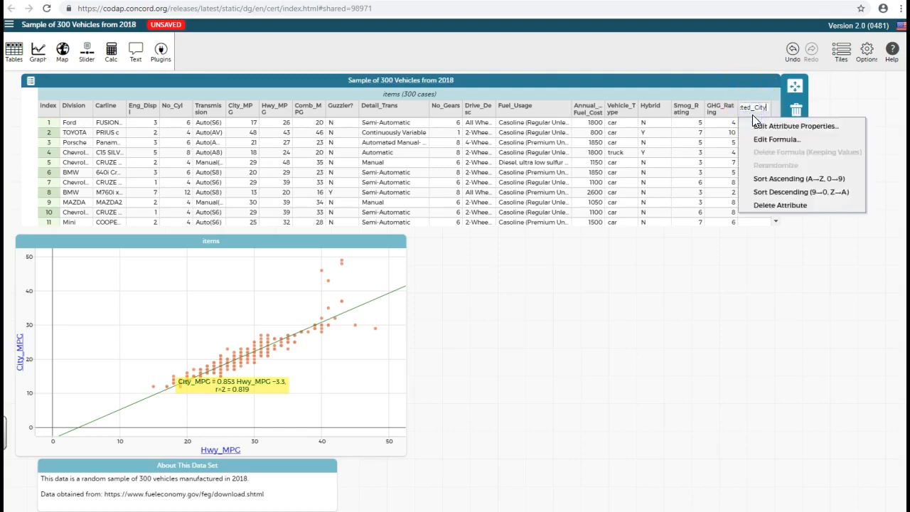
left_click(759, 140)
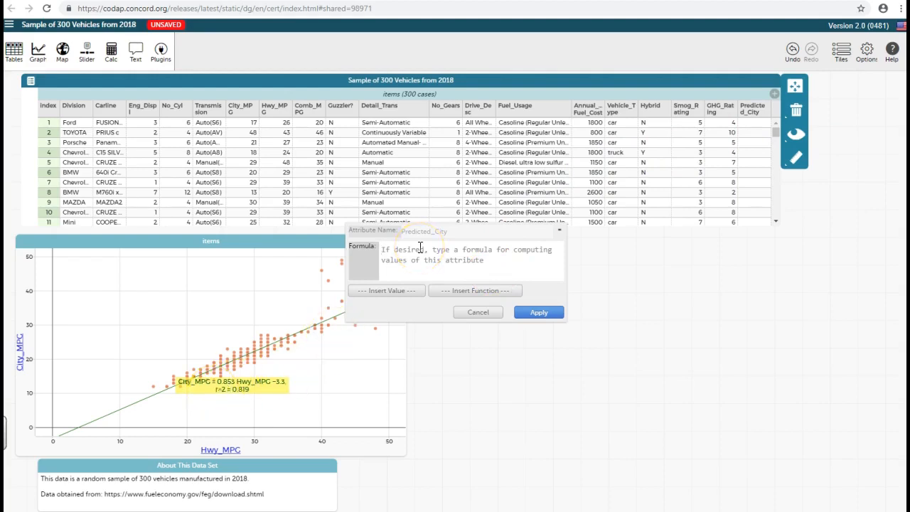
type("0.853")
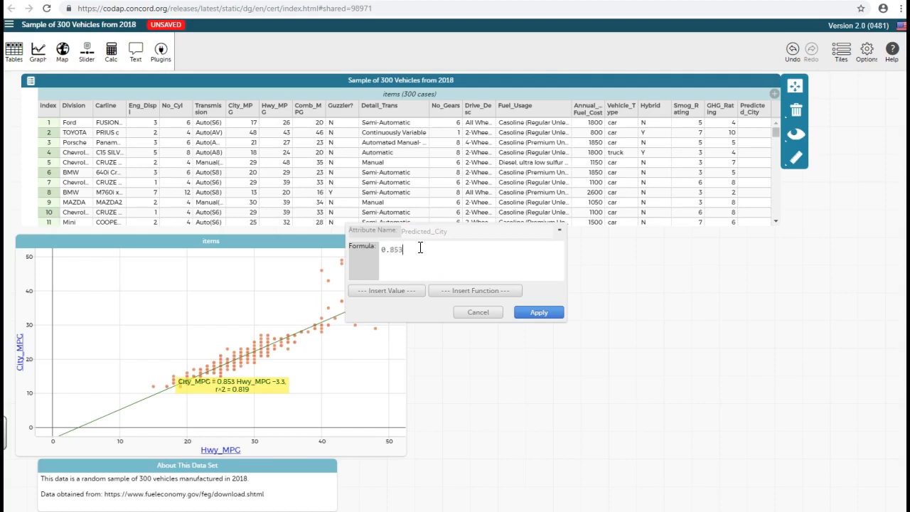
type("*Hwy")
key("Return")
type("-3.3")
left_click(528, 314)
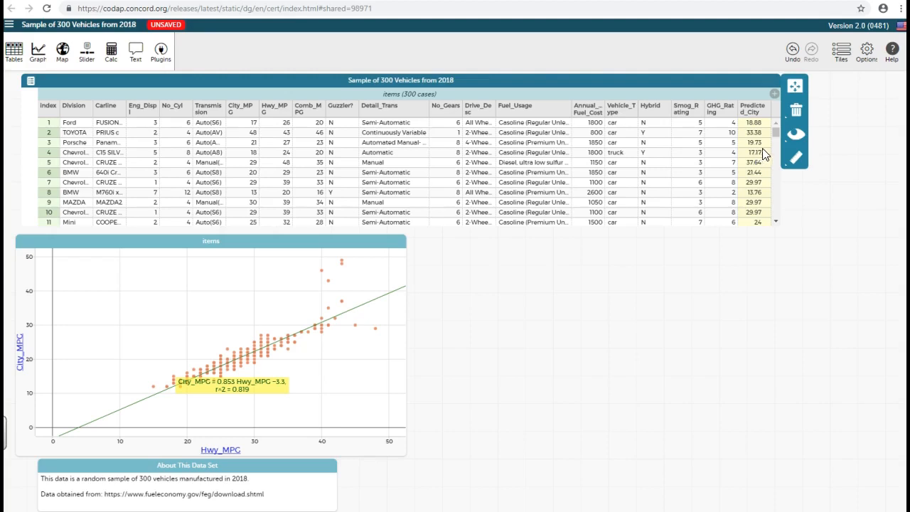
Add a Residual_City attribute to the table with the formula City_MPG-Predicted_City
left_click(773, 95)
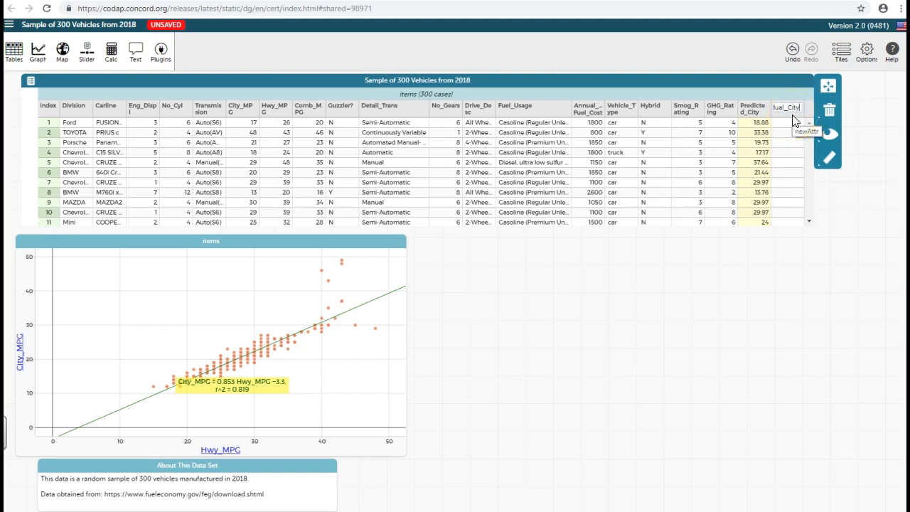
left_click(794, 116)
left_click(795, 140)
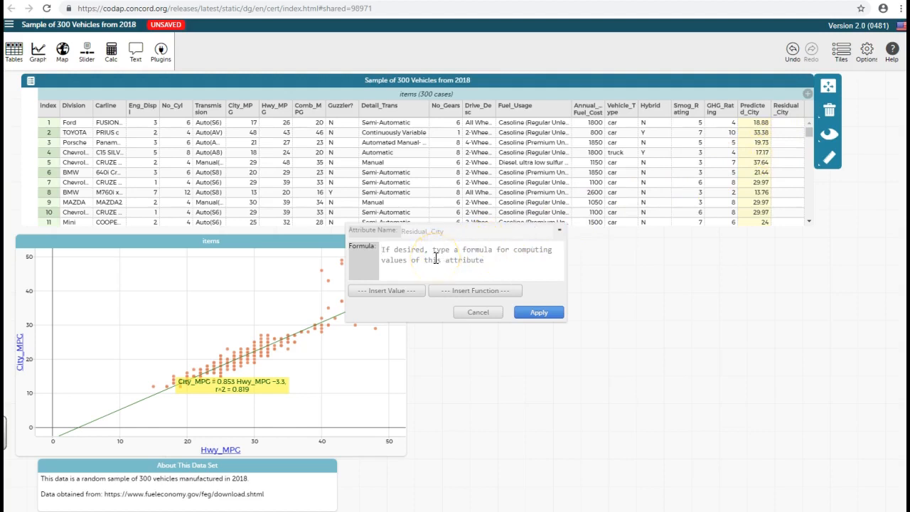
type("City")
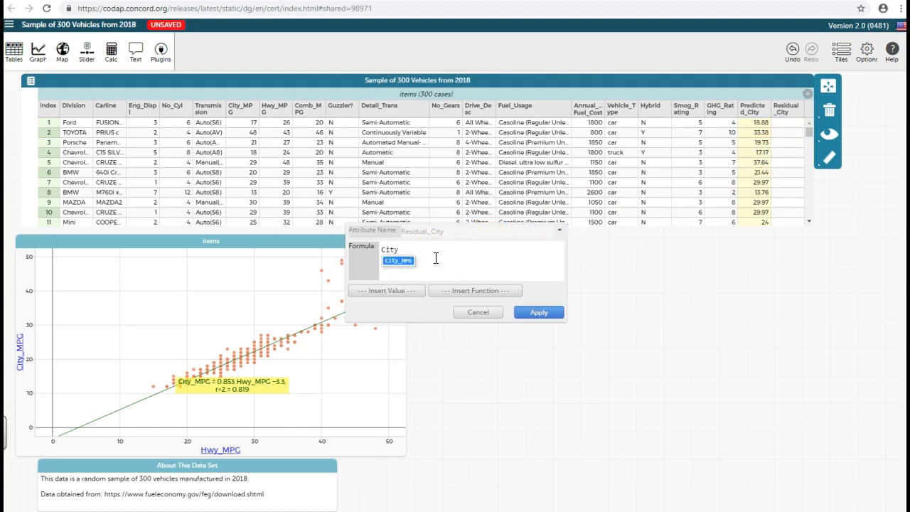
key("Return")
type("-Pre")
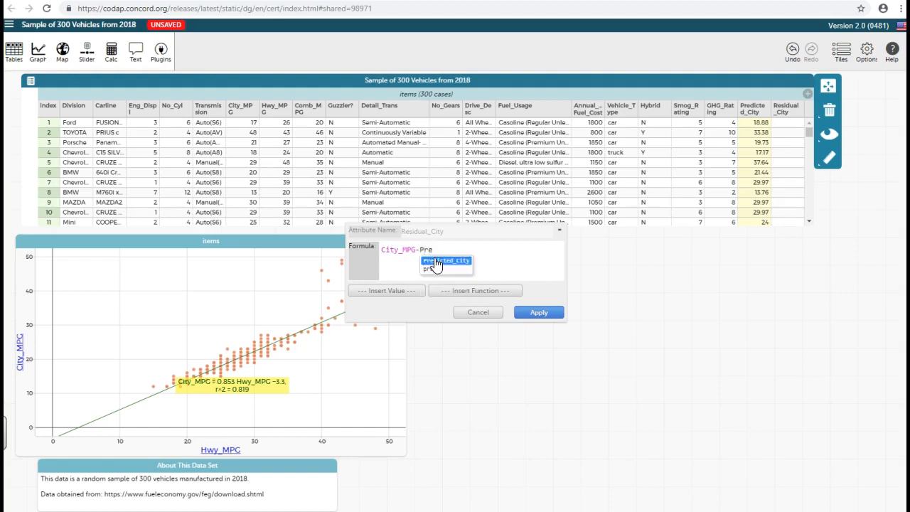
left_click(435, 262)
left_click(533, 312)
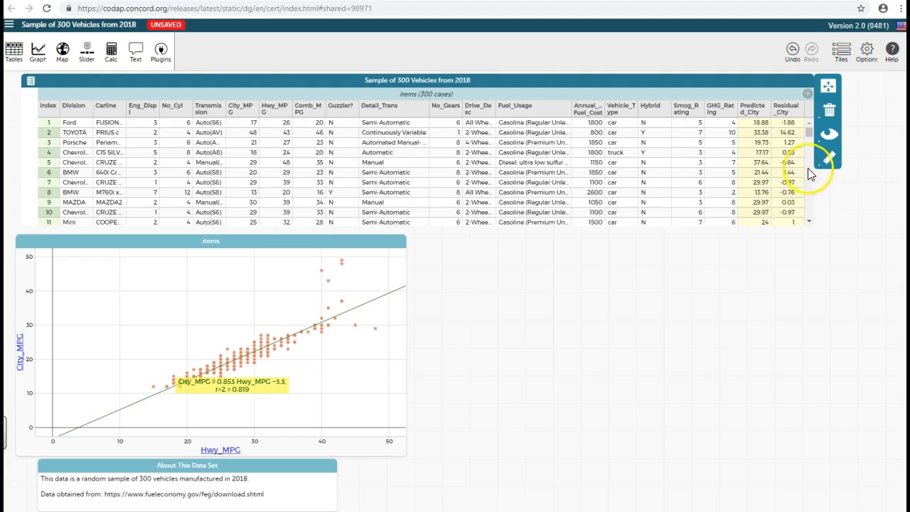
Add a Residual_City2 attribute and insert the statistical function linRegrResidual into its formula
left_click(808, 95)
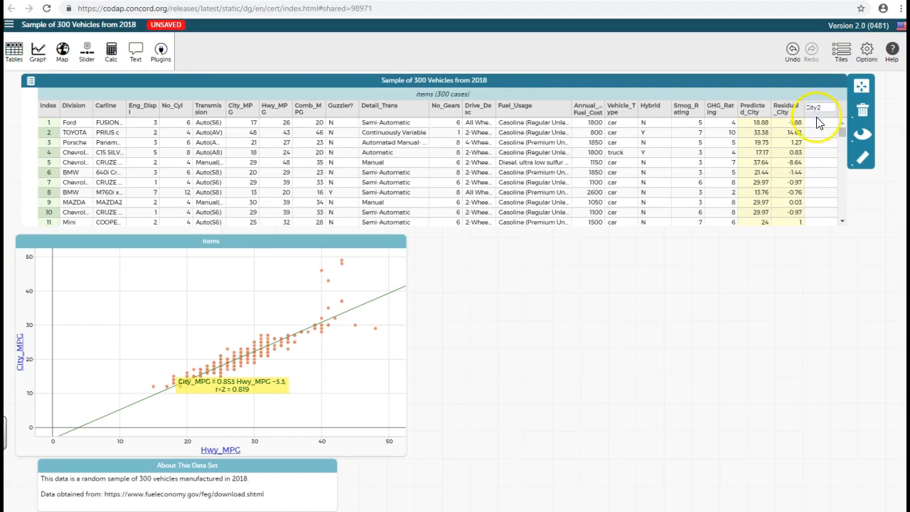
left_click(812, 109)
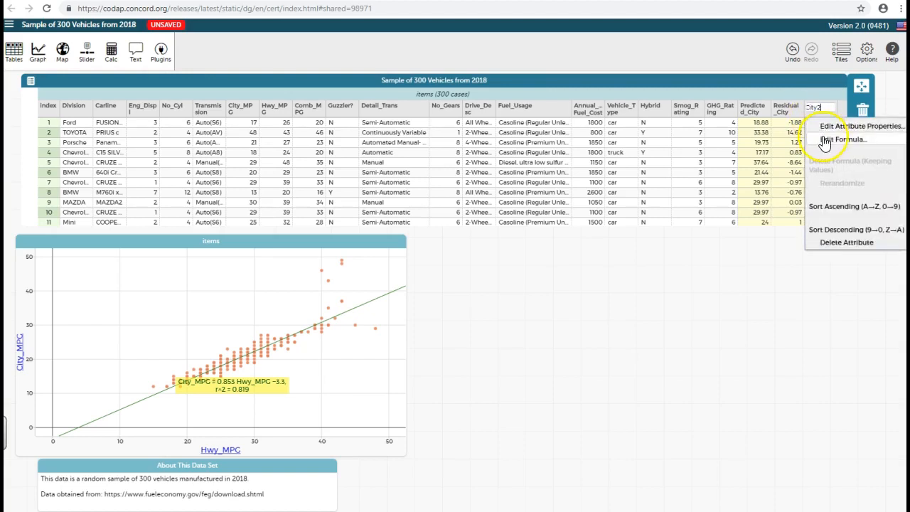
left_click(824, 140)
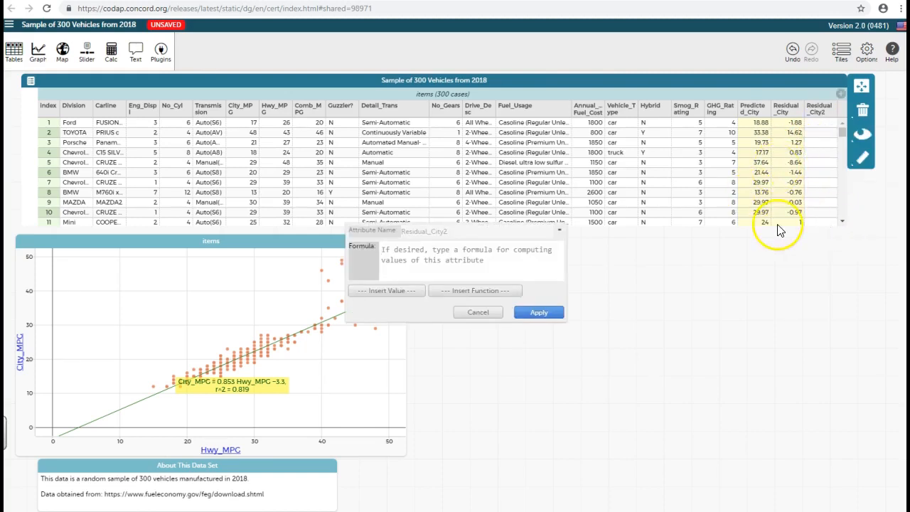
left_click(473, 291)
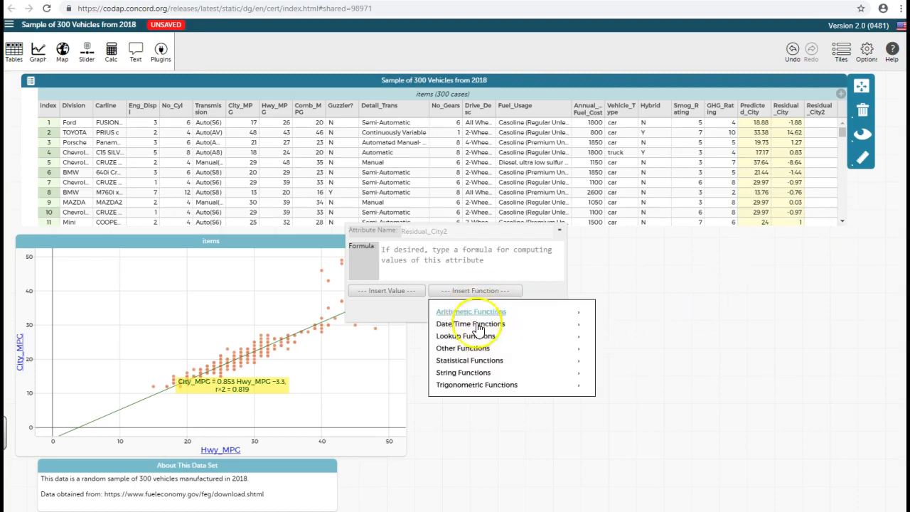
left_click(479, 364)
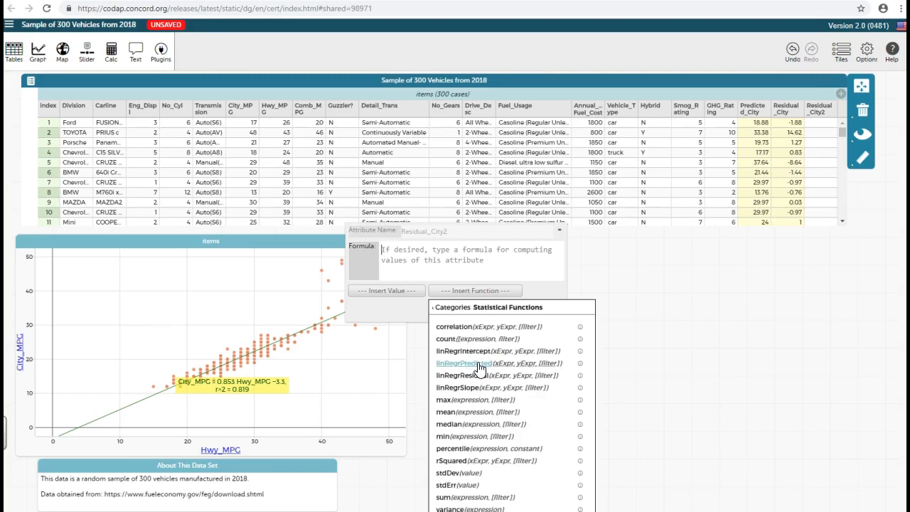
left_click(582, 339)
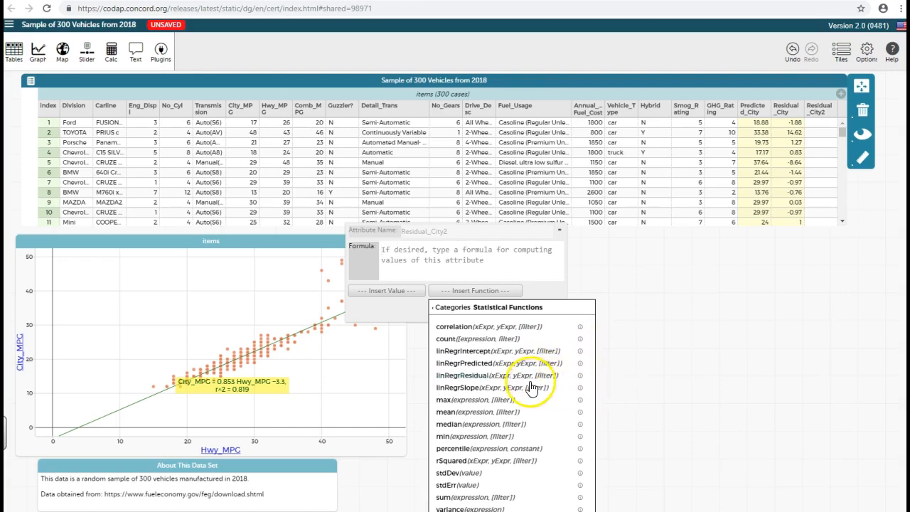
left_click(473, 380)
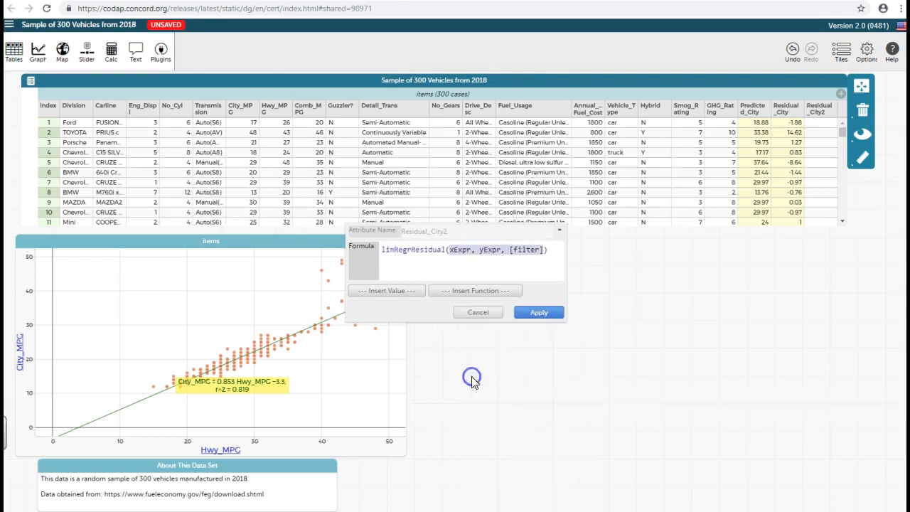
Replace the linRegrResidual arguments xExpr with Hwy_MPG and yExpr with City_MPG
left_click(607, 389)
double_click(455, 252)
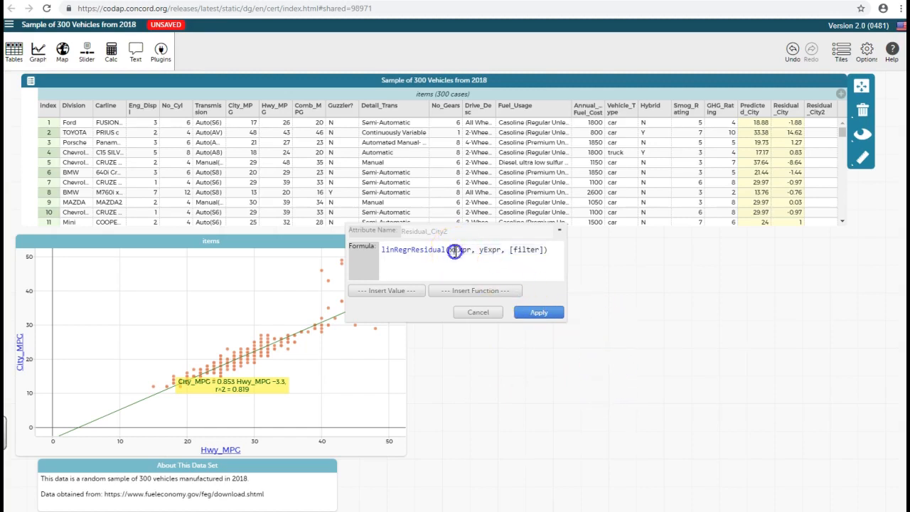
type("H")
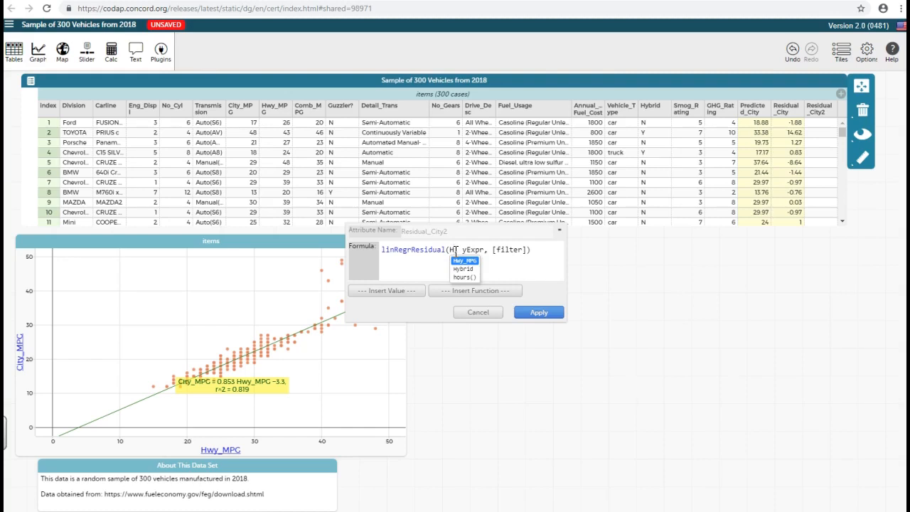
key("Return")
left_click(492, 251)
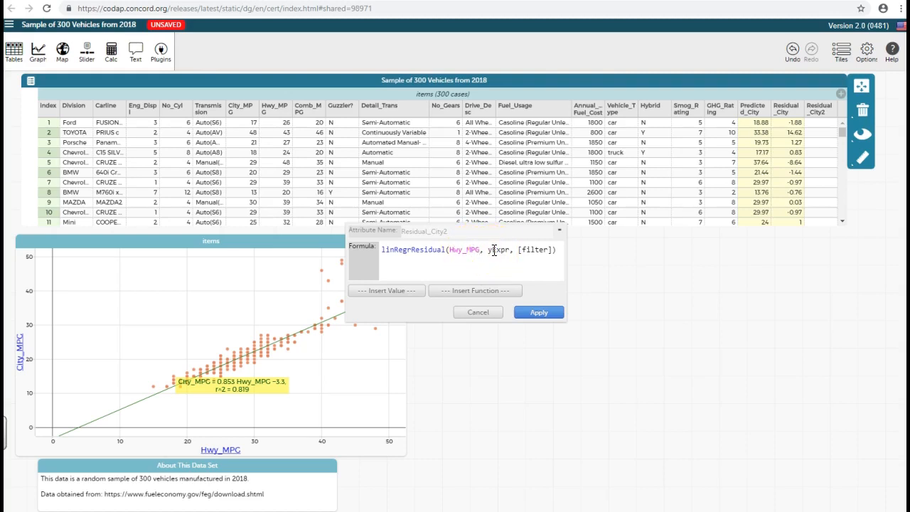
double_click(495, 250)
type("Ci")
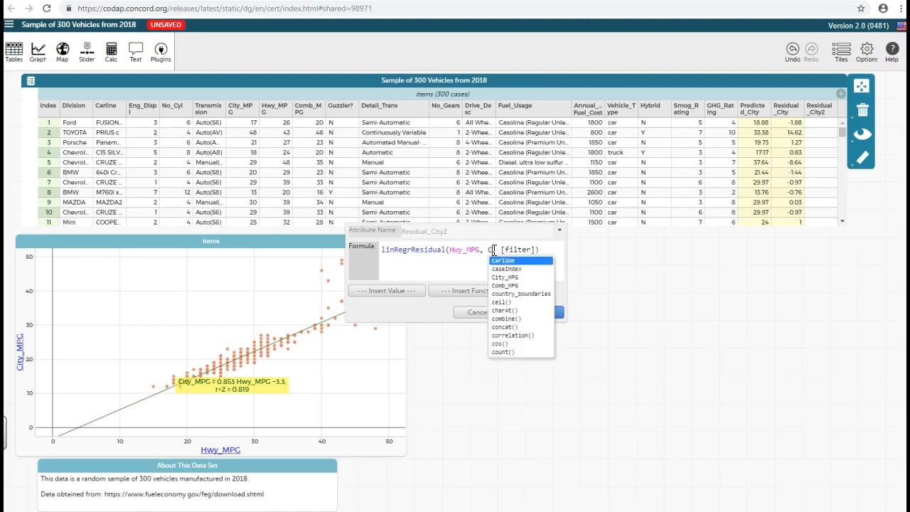
key("Return")
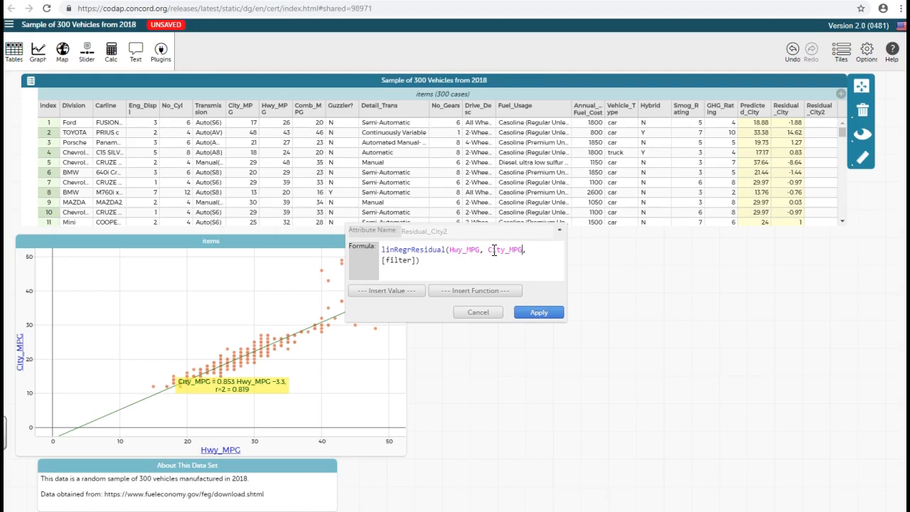
Remove the optional filter argument from the Residual_City2 formula and apply the formula
left_click(416, 261)
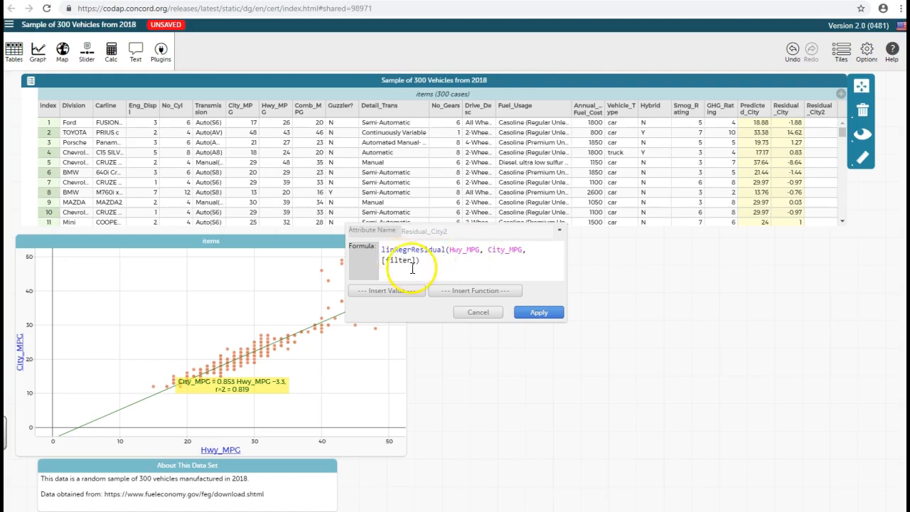
key("BackSpace")
key("BackSpace")
key("BackSpace")
key("BackSpace")
key("BackSpace")
key("BackSpace")
key("BackSpace")
key("BackSpace")
key("BackSpace")
key("BackSpace")
left_click(538, 313)
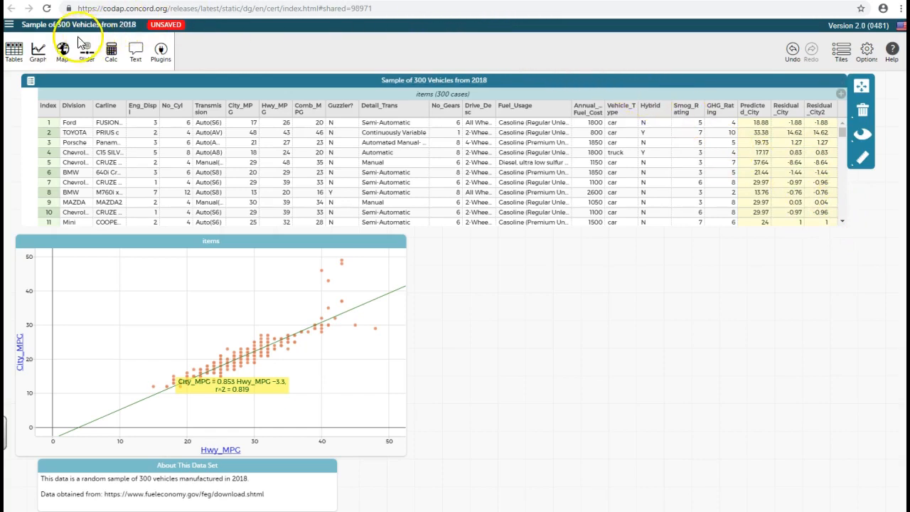
Create a residual plot with Hwy_MPG on the horizontal axis and Residual_City on the vertical axis, and enlarge it to about the scatter plot's size
left_click(33, 59)
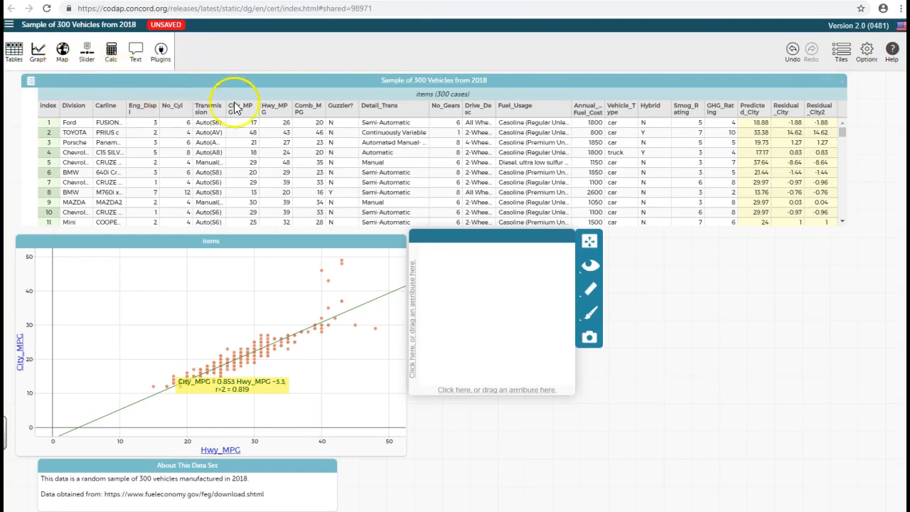
left_click_drag(268, 107, 455, 394)
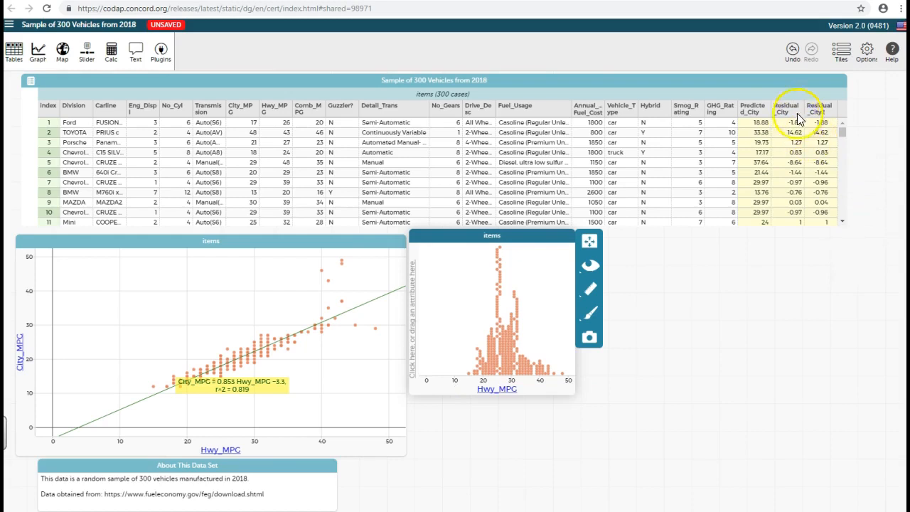
left_click_drag(789, 110, 416, 317)
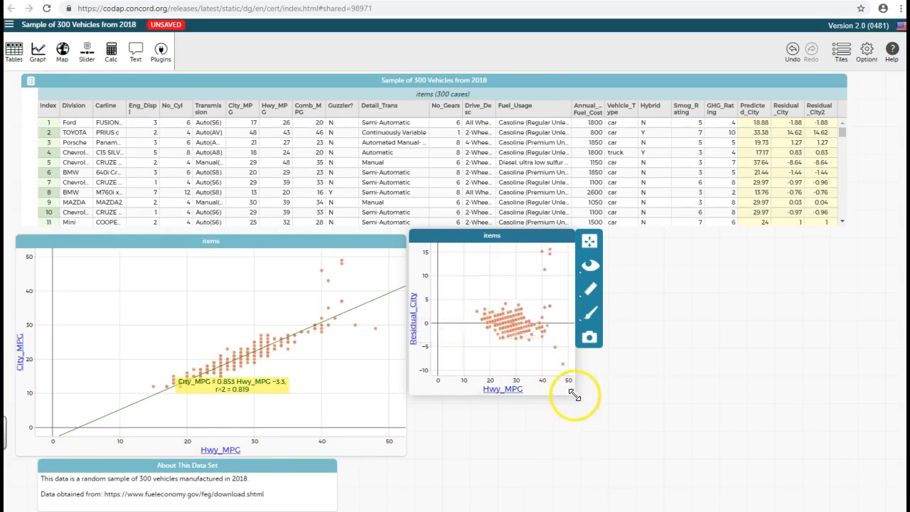
left_click_drag(575, 393, 772, 455)
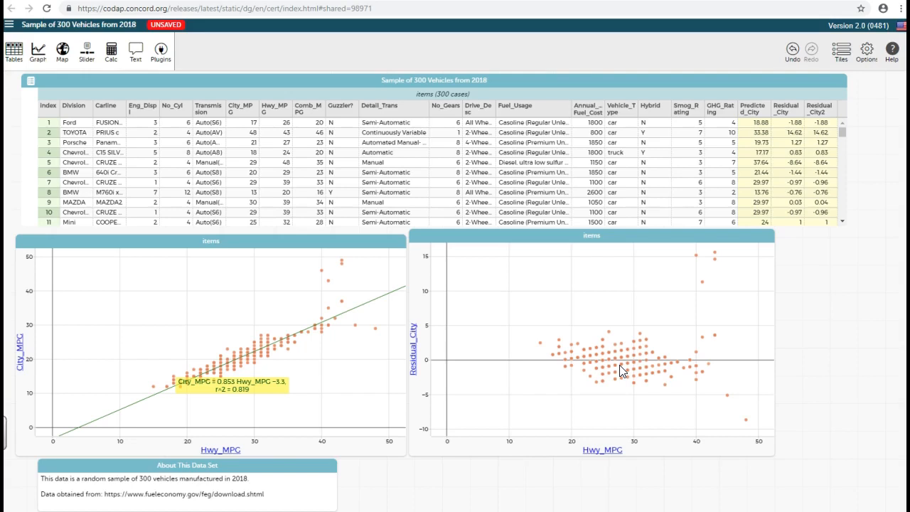
mouse_move(624, 365)
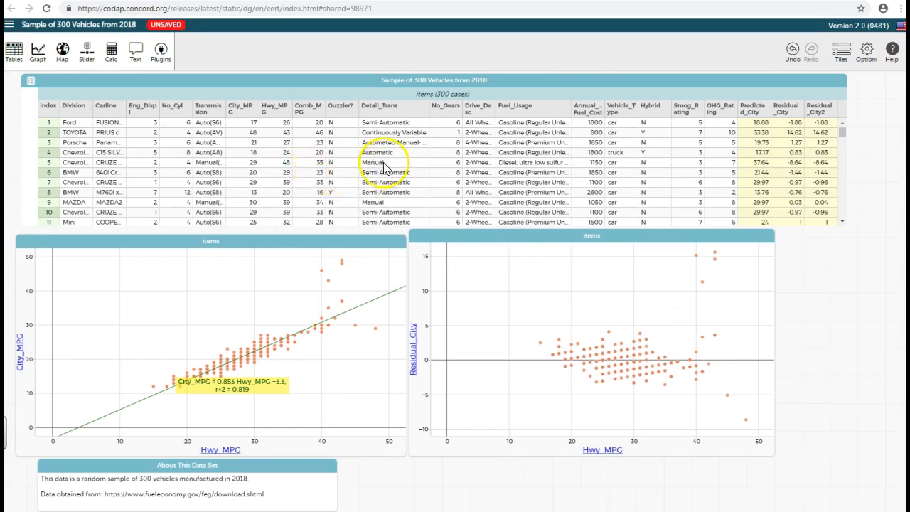
Color the points by the Hybrid attribute in both the residual plot and the City_MPG scatter plot
left_click_drag(644, 107, 638, 293)
left_click_drag(654, 114, 305, 311)
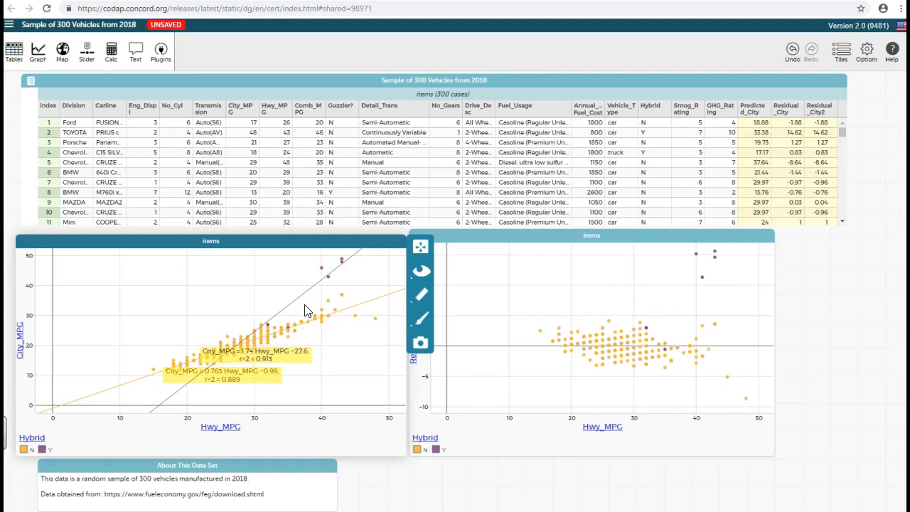
left_click(304, 309)
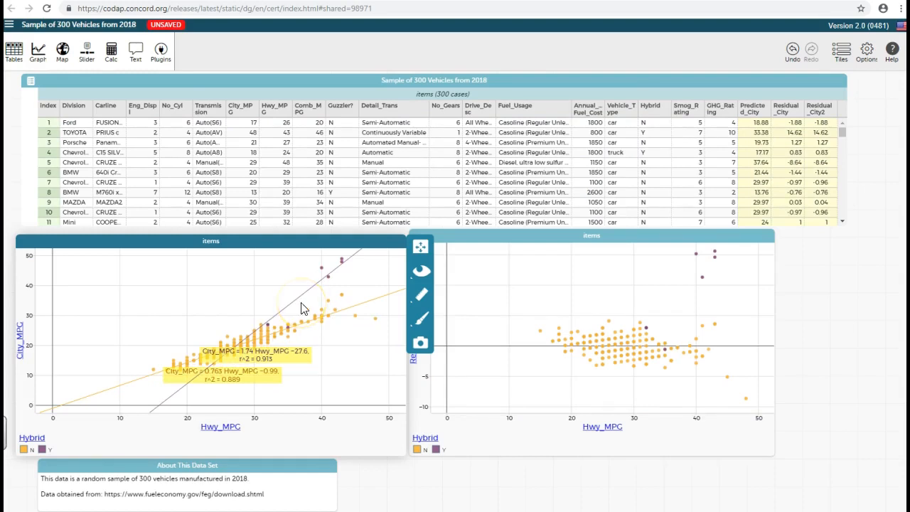